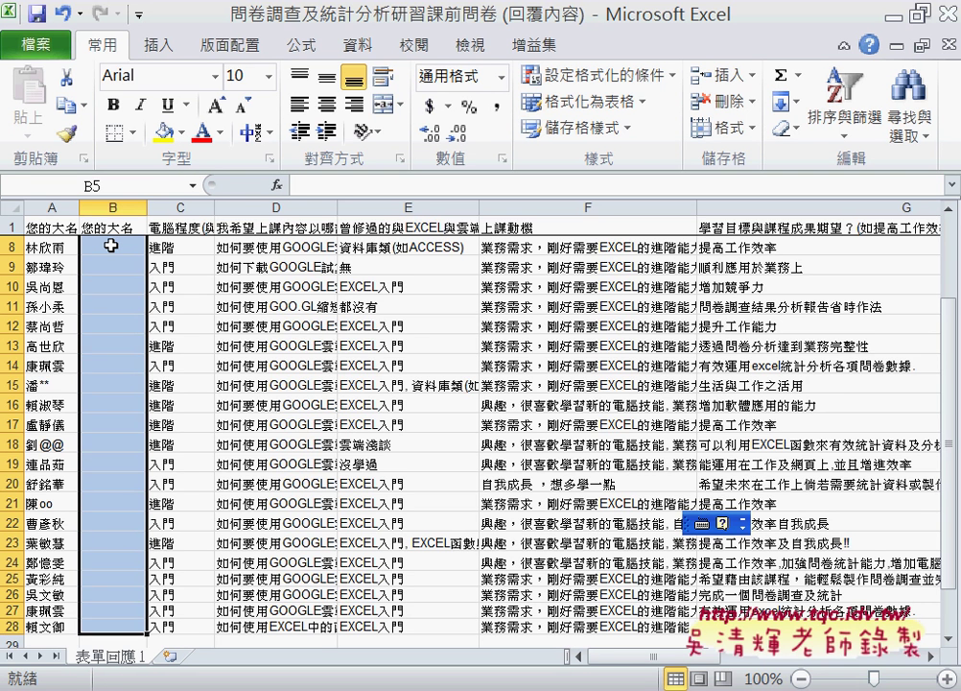
# - Save the survey workbook to the Desktop as an Excel Macro-Enabled Workbook (.xlsm)
pyautogui.click(41, 47)
pyautogui.click(59, 117)
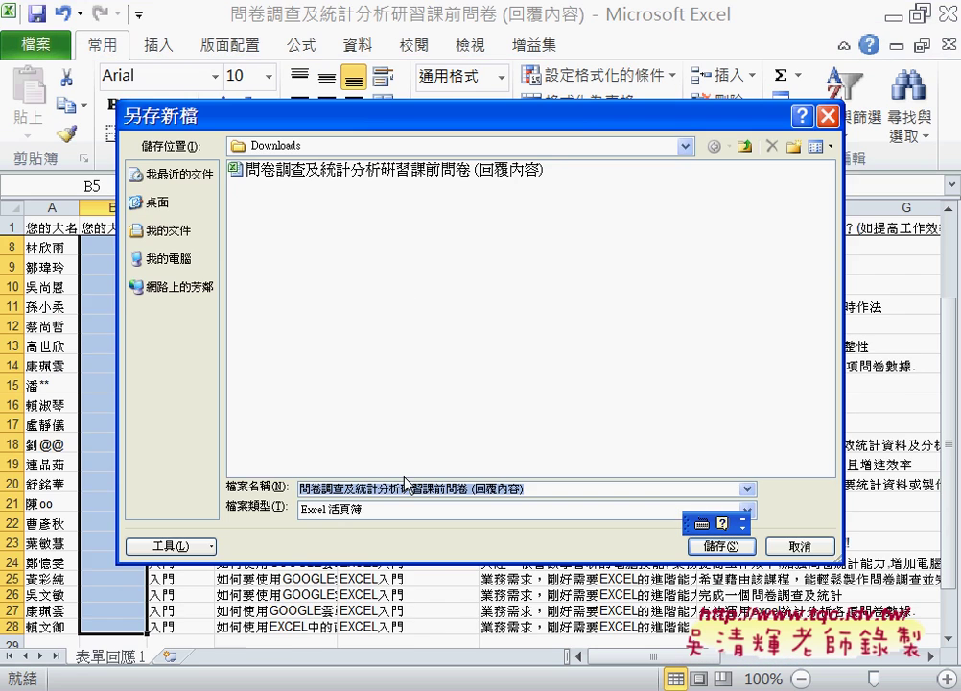
pyautogui.click(407, 510)
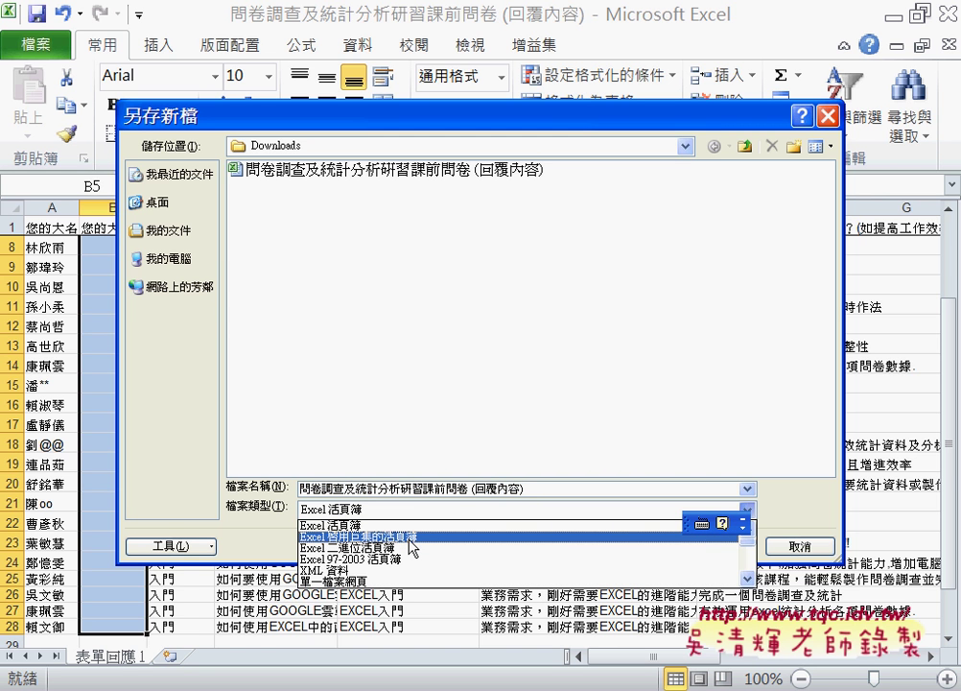
pyautogui.click(412, 537)
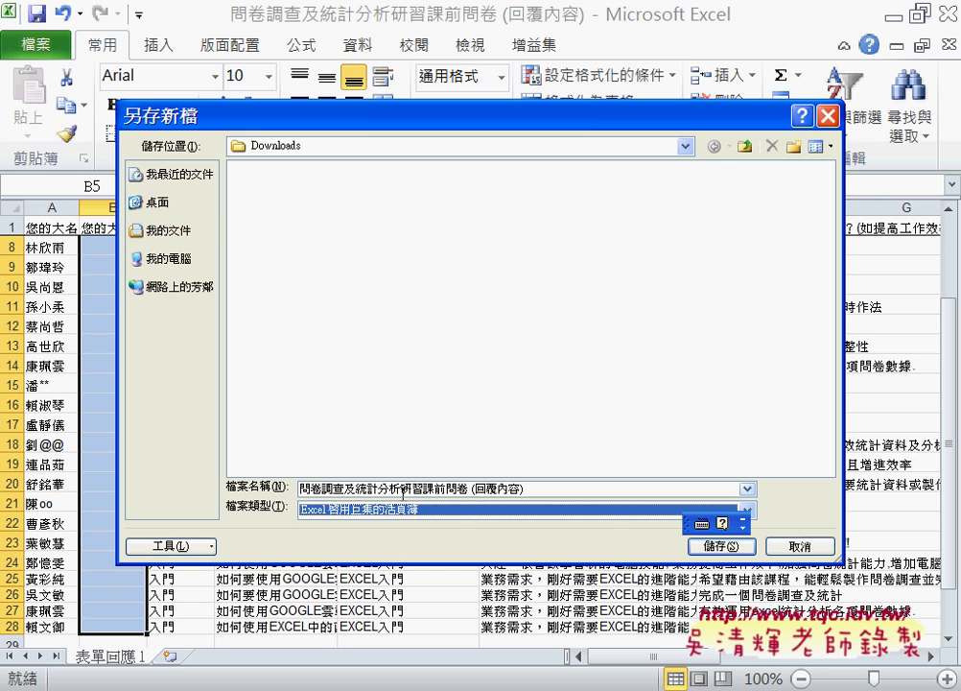
pyautogui.click(146, 202)
pyautogui.click(384, 510)
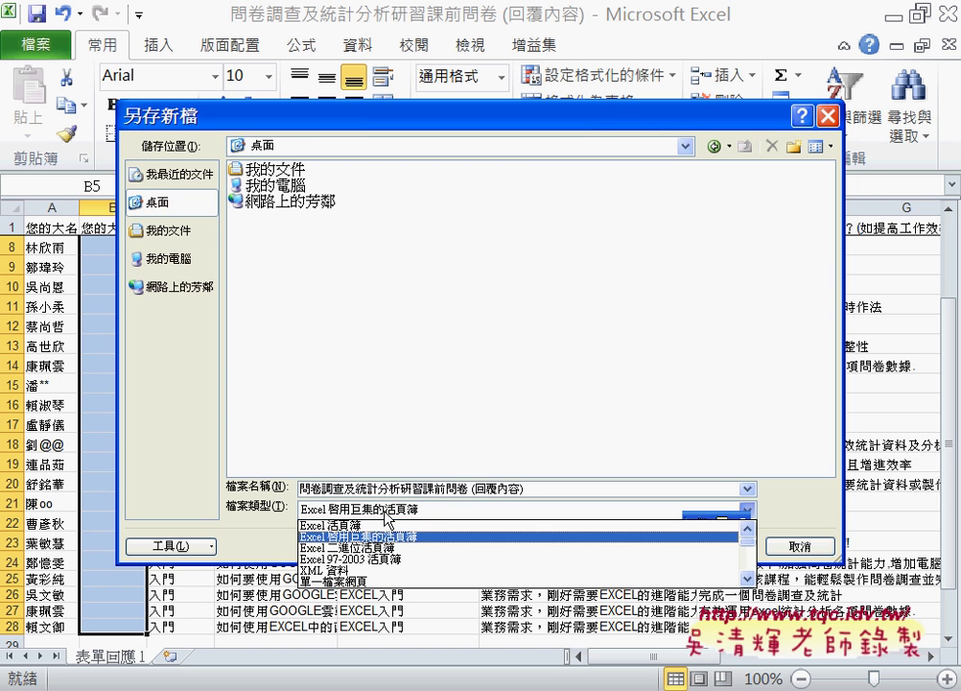
pyautogui.click(382, 525)
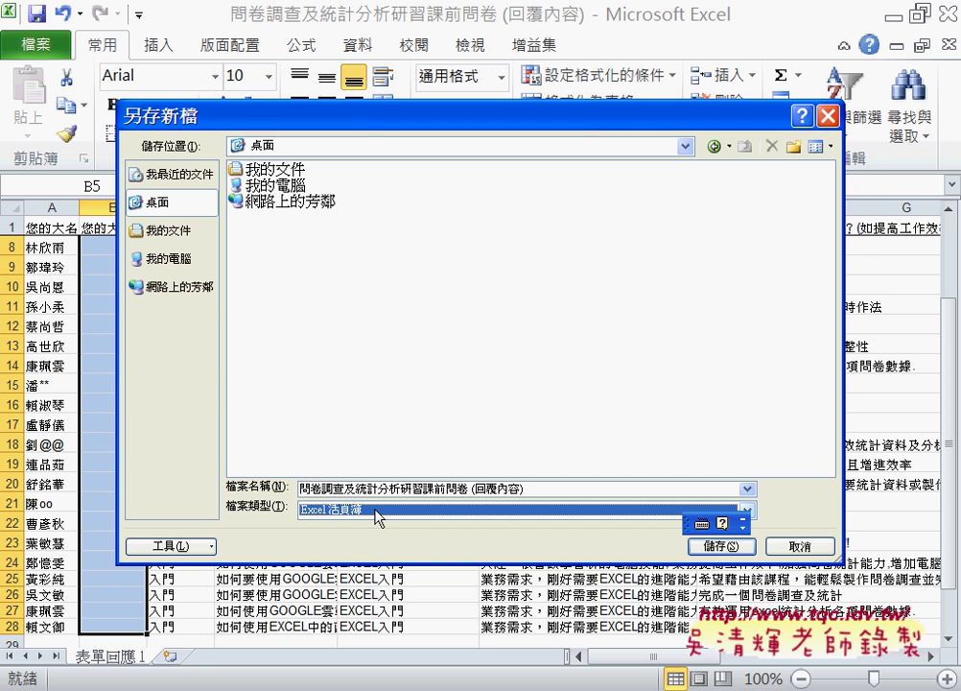
pyautogui.click(380, 518)
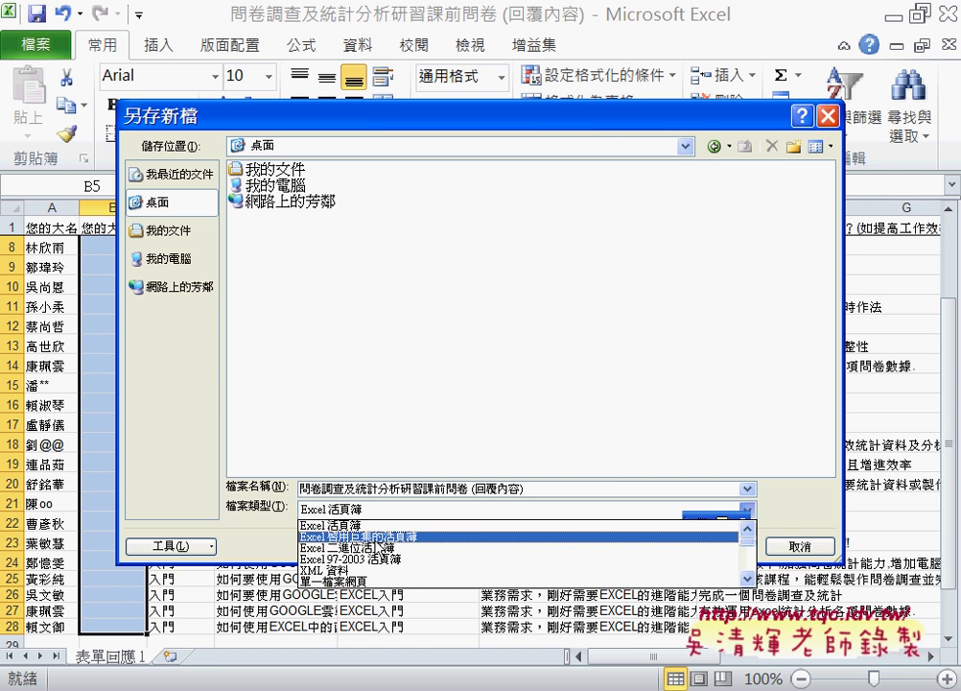
pyautogui.click(379, 533)
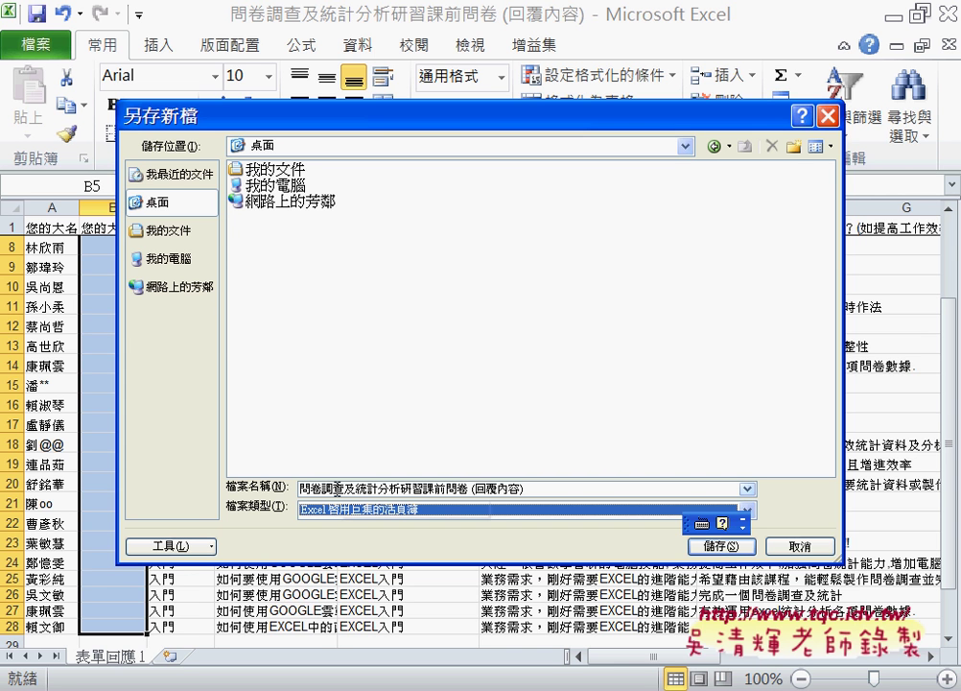
pyautogui.click(335, 487)
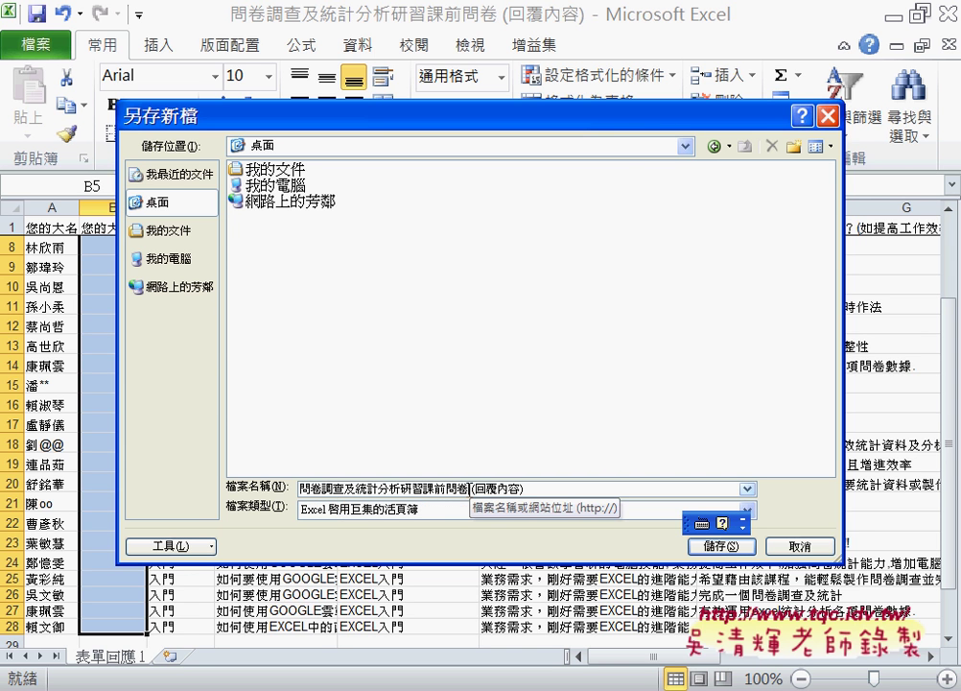
pyautogui.moveTo(299, 489); pyautogui.dragTo(532, 490)
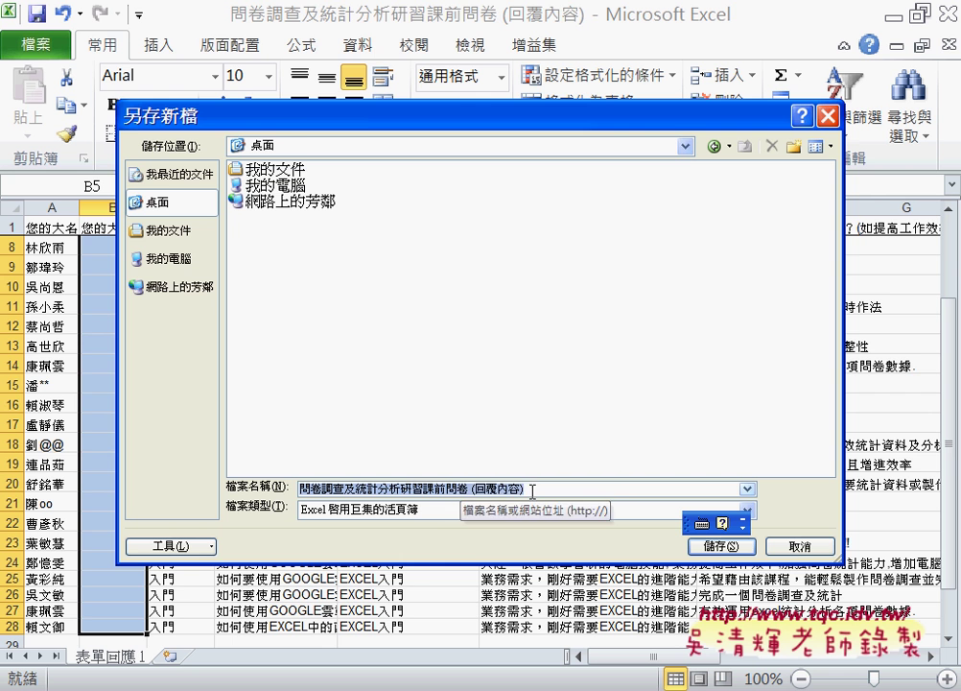
pyautogui.click(726, 550)
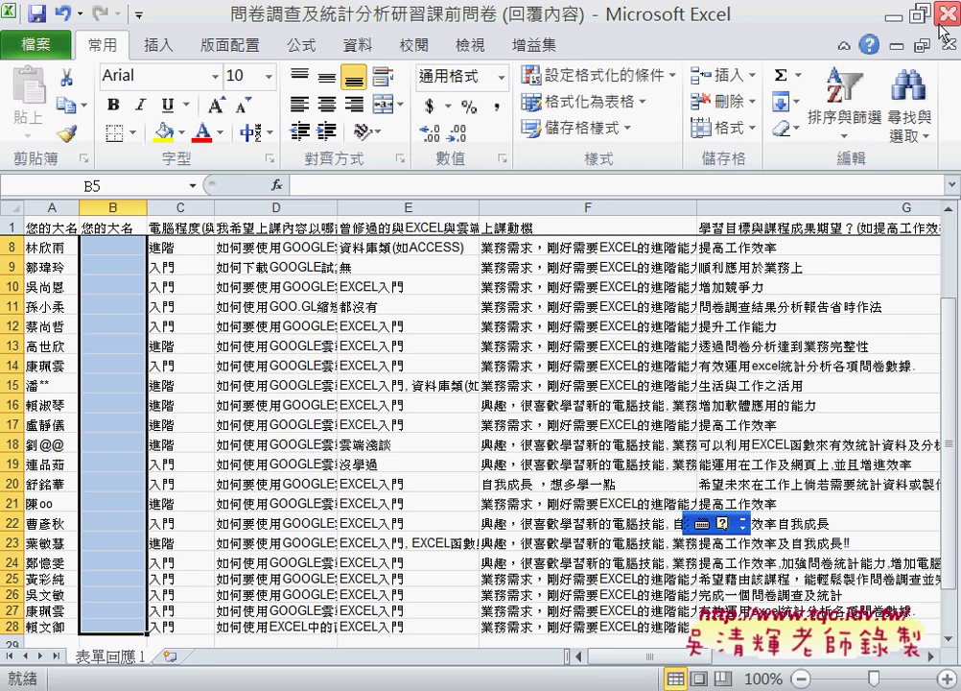
# - Close Excel to show the Drive course folder and mark its empty area with a circled question mark
pyautogui.click(944, 26)
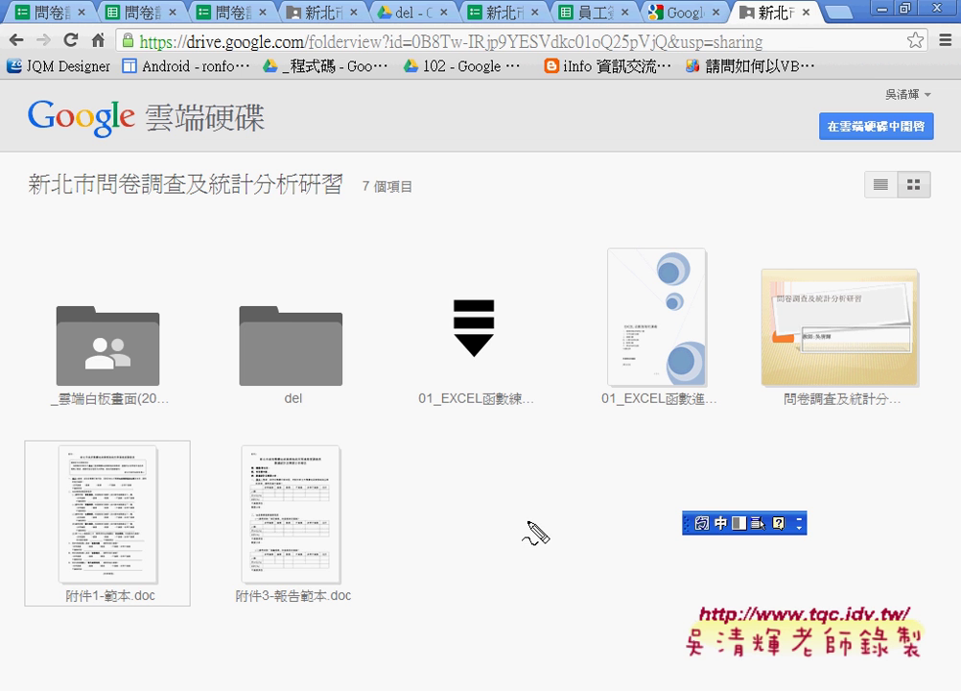
pyautogui.moveTo(509, 585)
pyautogui.mouseDown()
pyautogui.moveTo(527, 457)
pyautogui.moveTo(510, 585)
pyautogui.mouseUp()
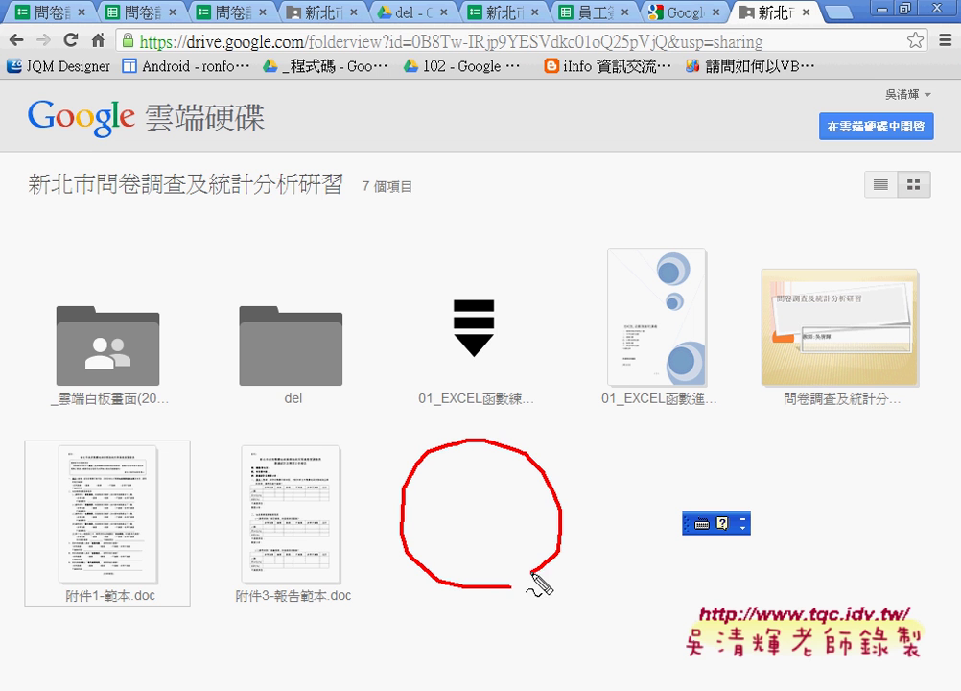
pyautogui.moveTo(487, 506); pyautogui.dragTo(497, 545)
pyautogui.click(498, 556)
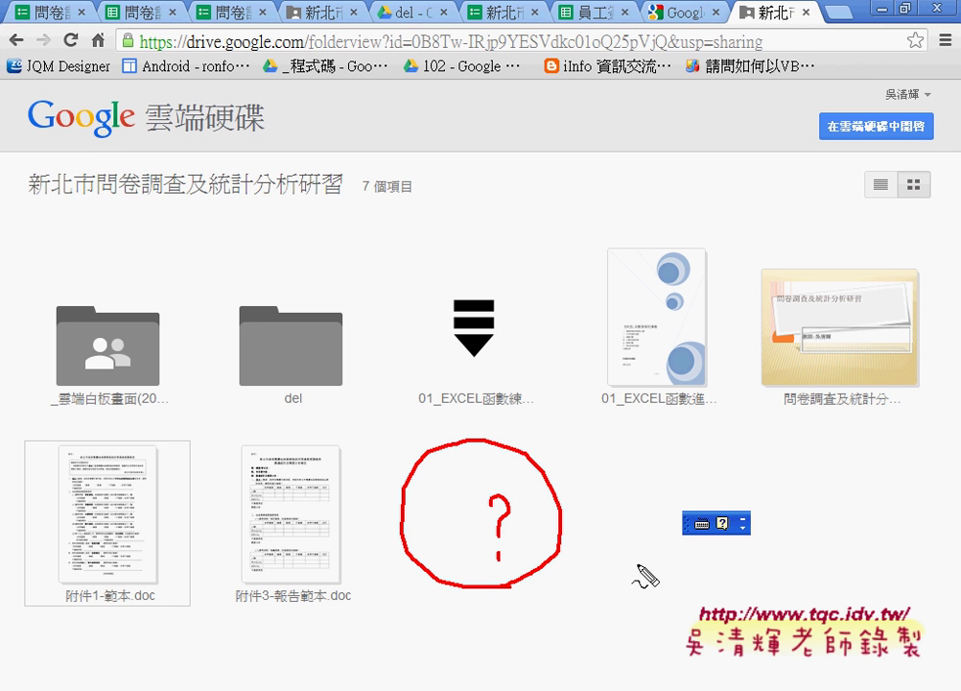
pyautogui.moveTo(689, 598); pyautogui.dragTo(582, 541)
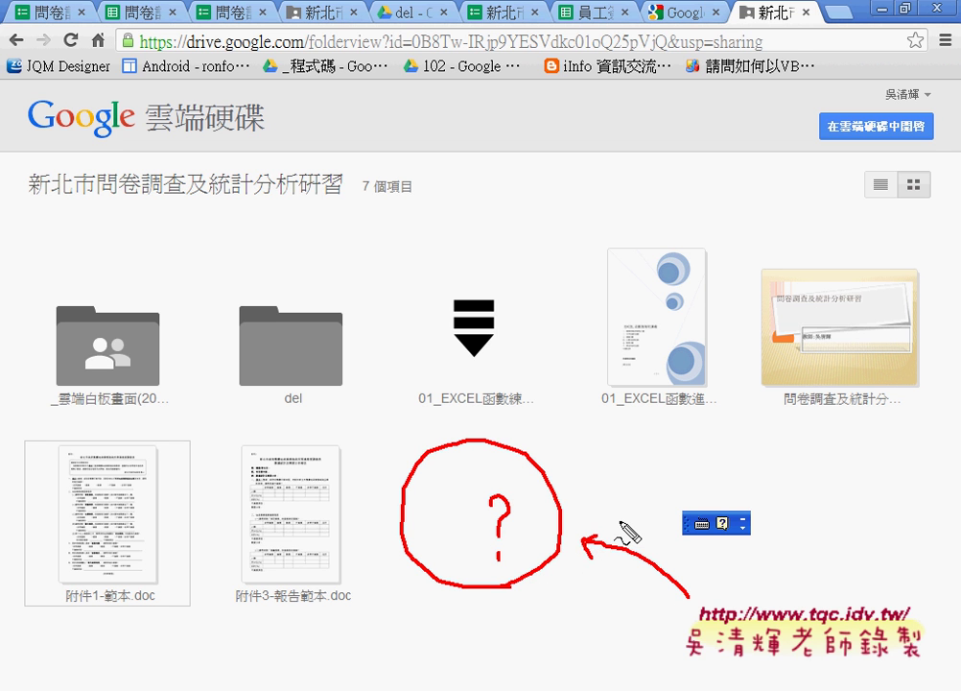
pyautogui.press('Escape')
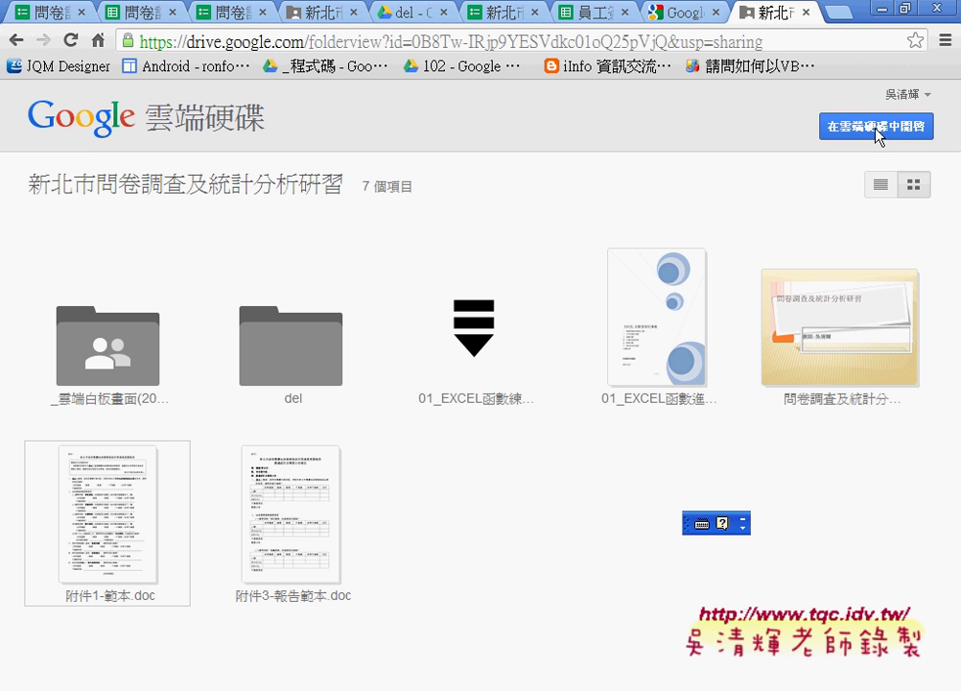
# - Reorder the browser tabs and compare the shared folder preview with the folder's full Drive list
pyautogui.click(410, 19)
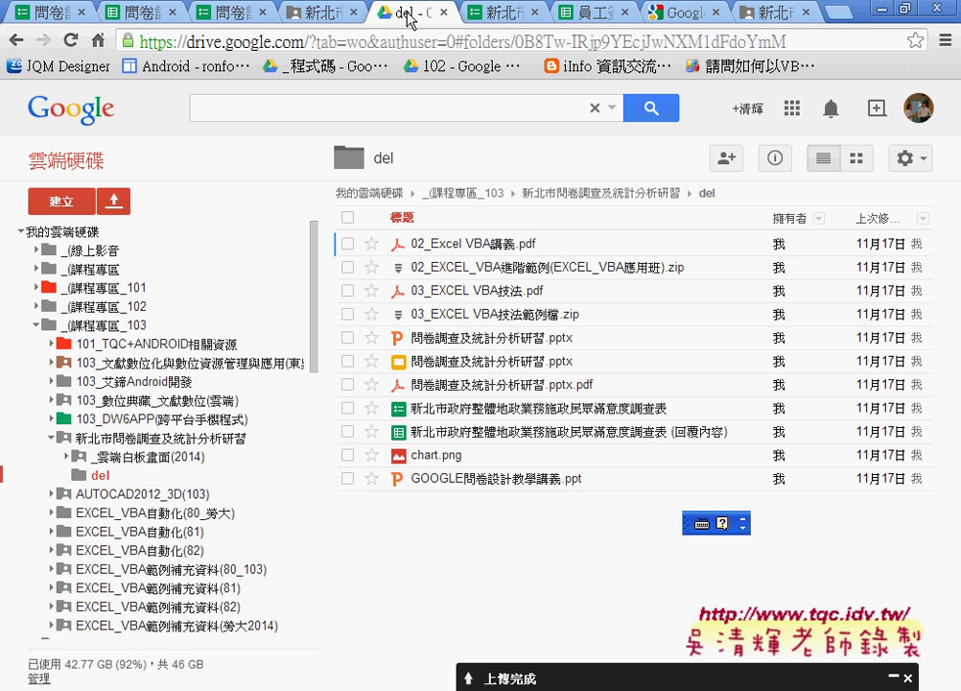
pyautogui.click(15, 43)
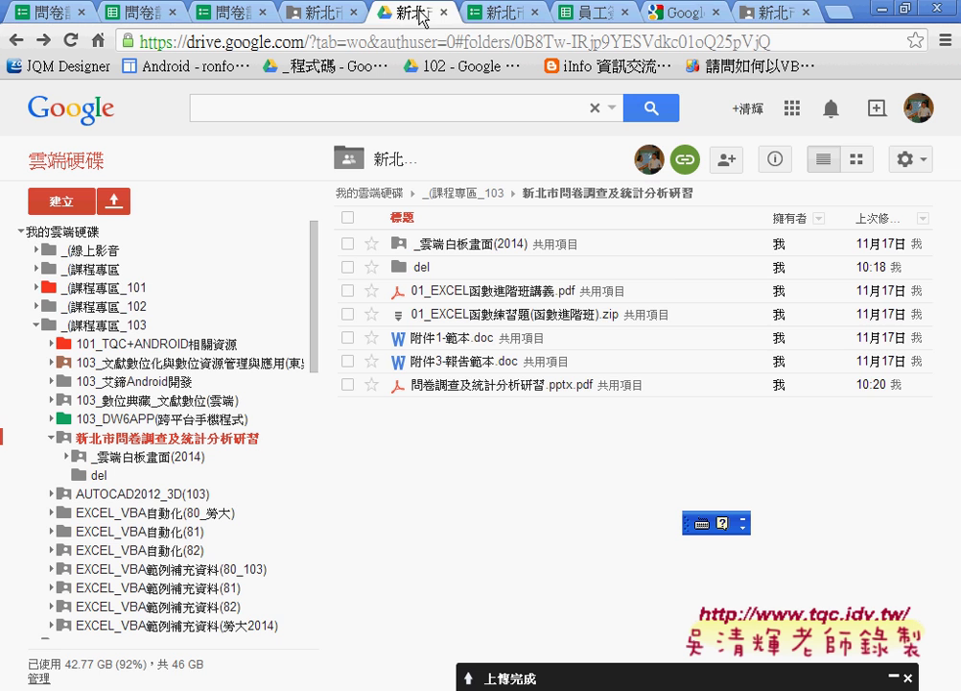
pyautogui.moveTo(423, 21); pyautogui.dragTo(825, 19)
pyautogui.click(671, 13)
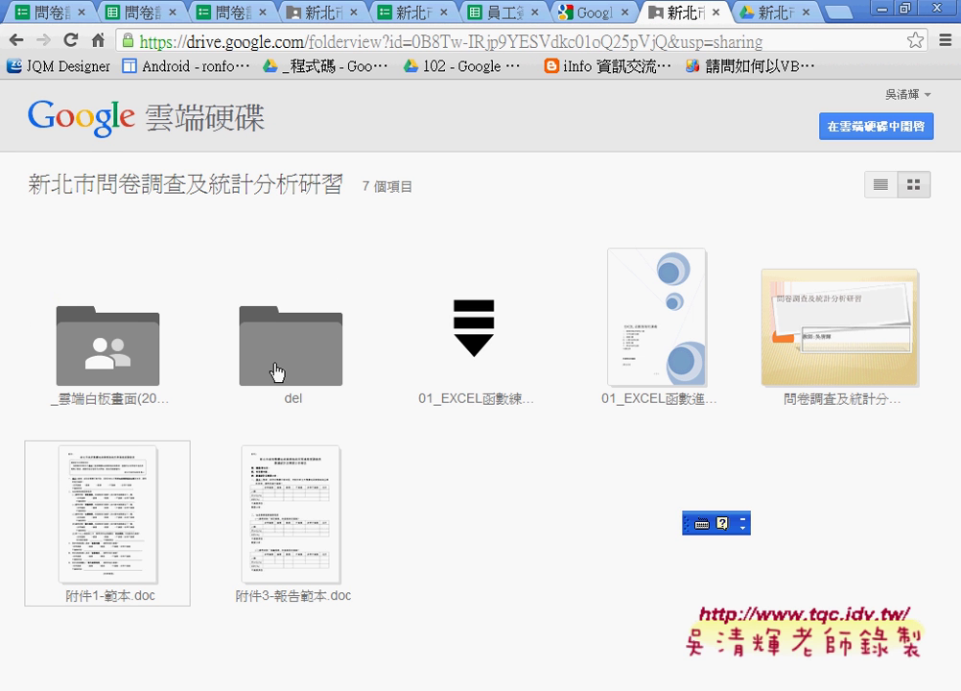
pyautogui.click(765, 15)
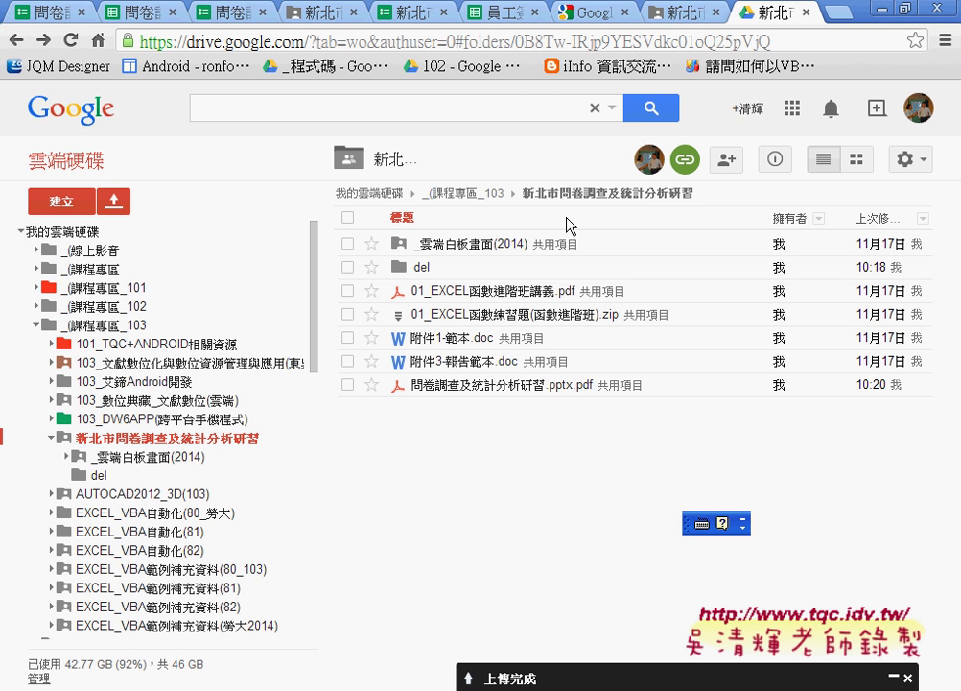
pyautogui.click(686, 13)
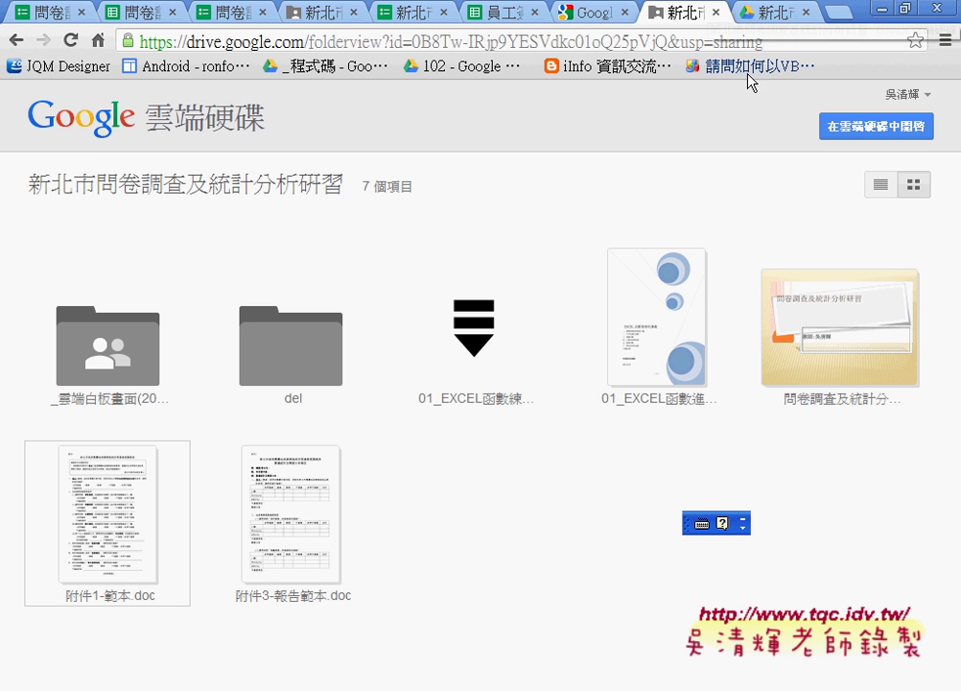
pyautogui.click(758, 13)
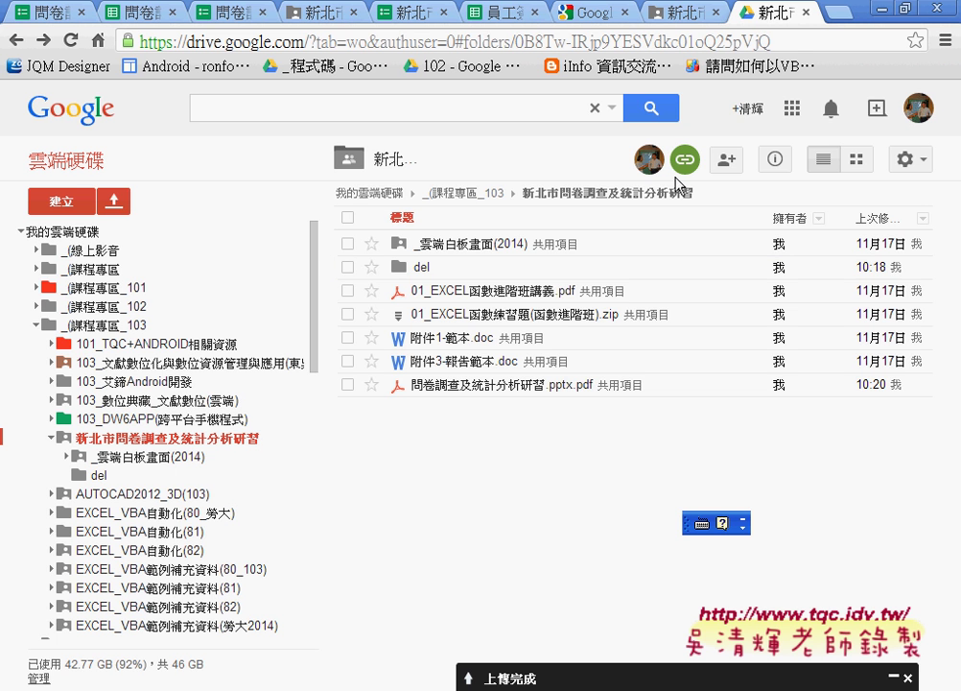
# - In the folder's full Drive list, choose Upload > 檔案… to upload a single file
pyautogui.click(673, 17)
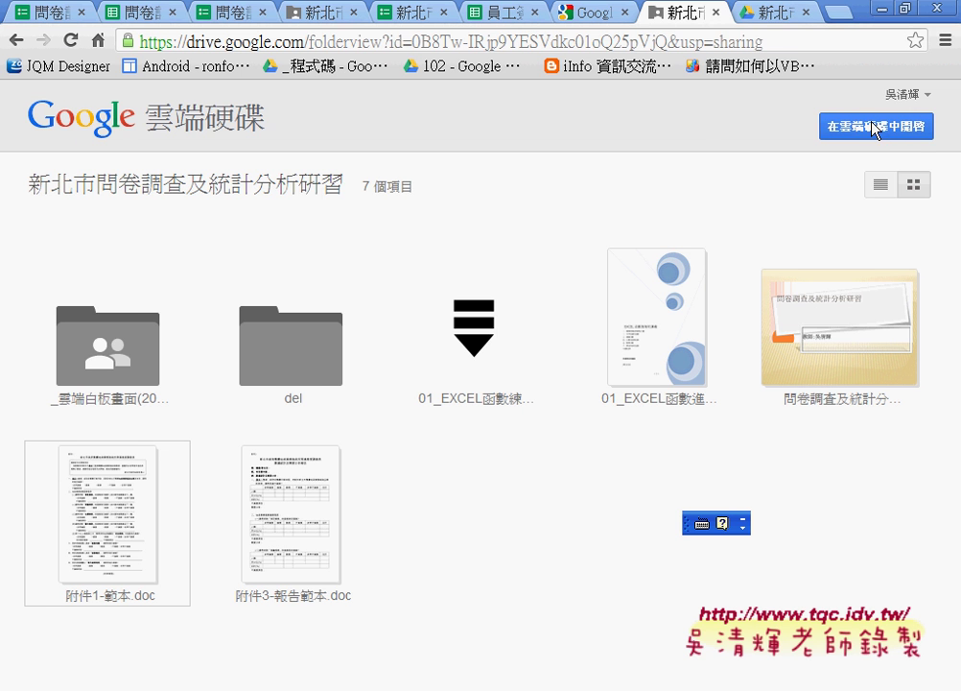
pyautogui.click(773, 15)
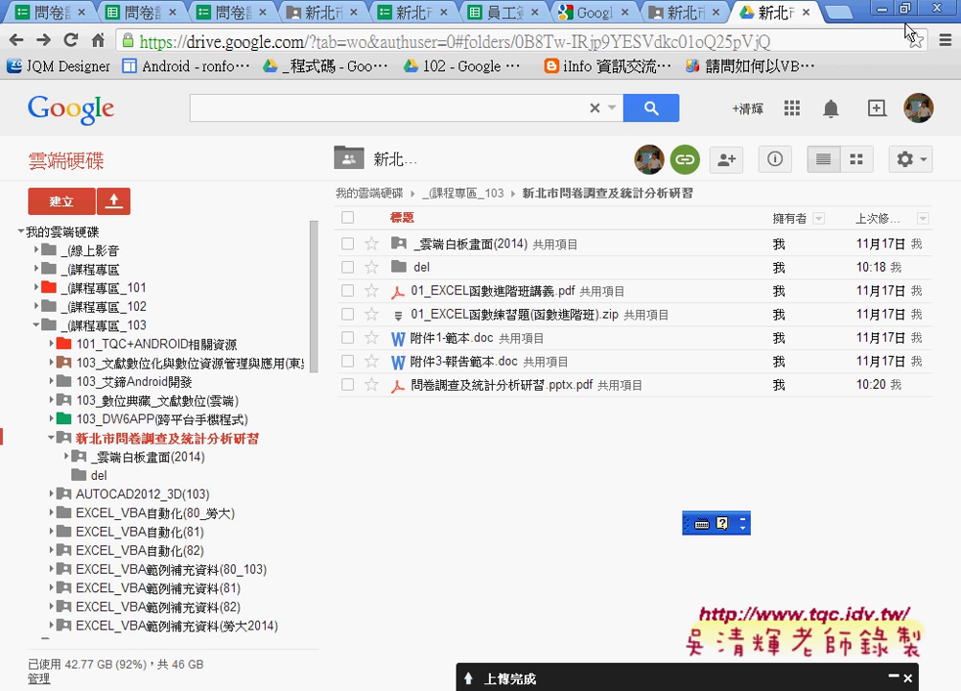
pyautogui.click(114, 200)
pyautogui.click(168, 242)
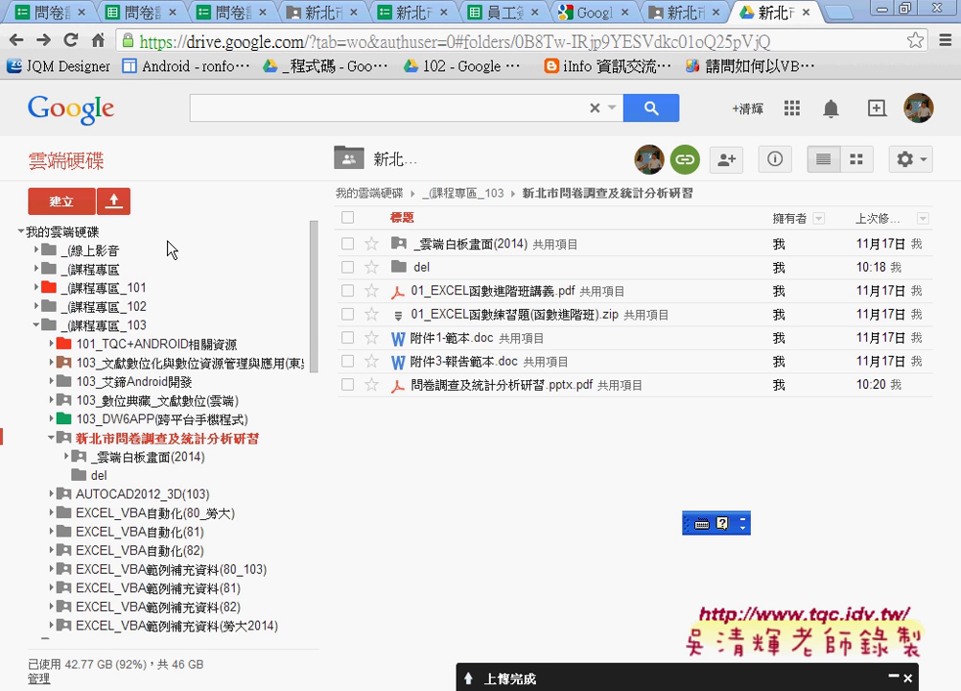
# - Select the survey workbook on the Desktop and circle the upload feature, then cancel without uploading
pyautogui.click(48, 144)
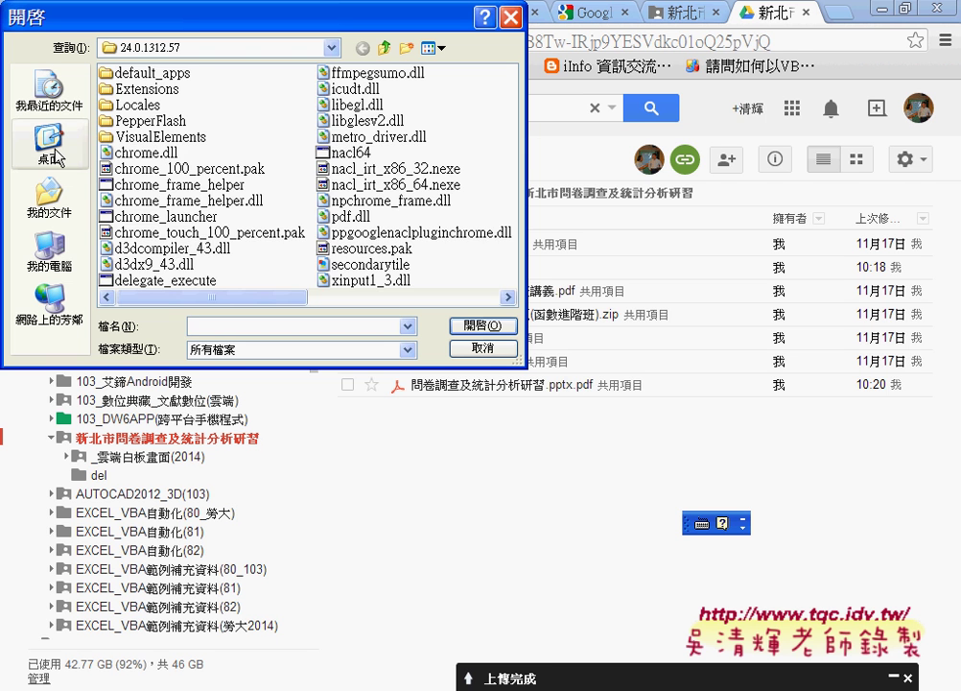
pyautogui.click(147, 201)
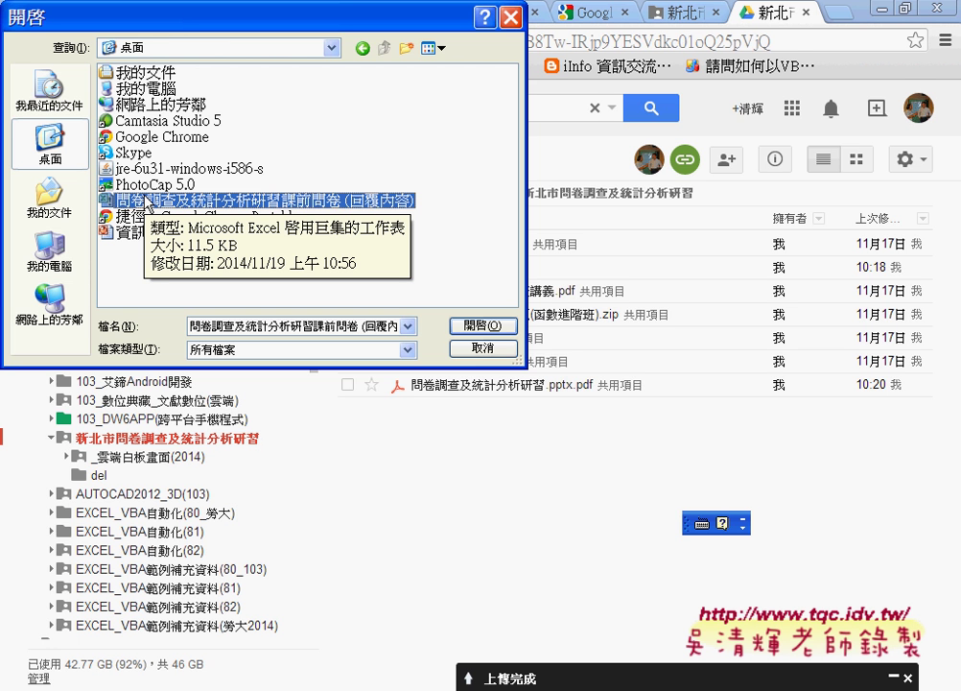
pyautogui.moveTo(177, 23)
pyautogui.mouseDown()
pyautogui.moveTo(265, 235)
pyautogui.moveTo(273, 224)
pyautogui.mouseUp()
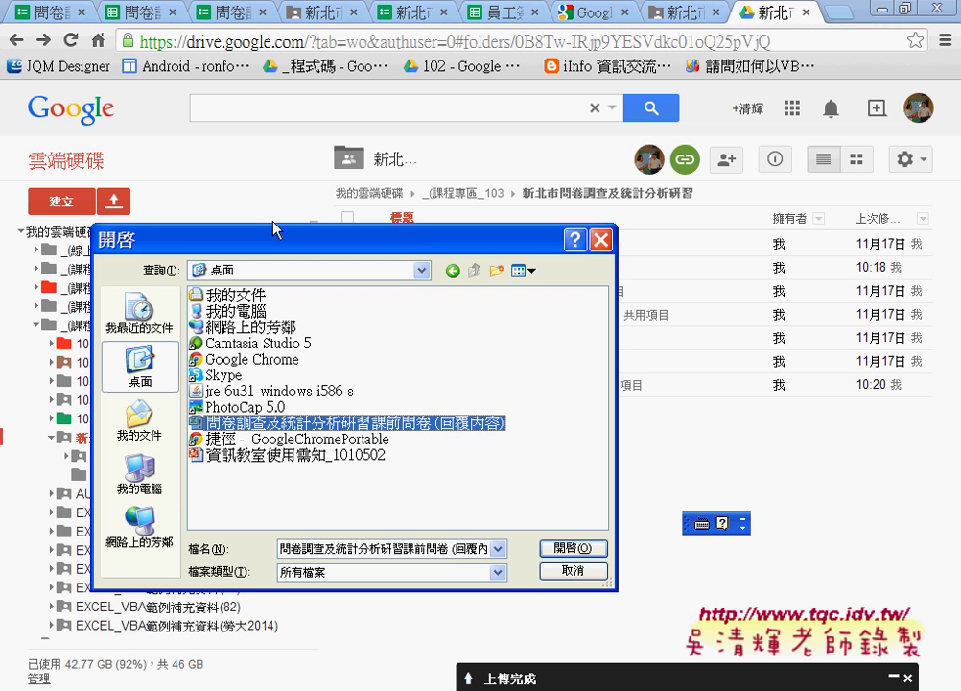
pyautogui.moveTo(87, 182); pyautogui.dragTo(146, 231)
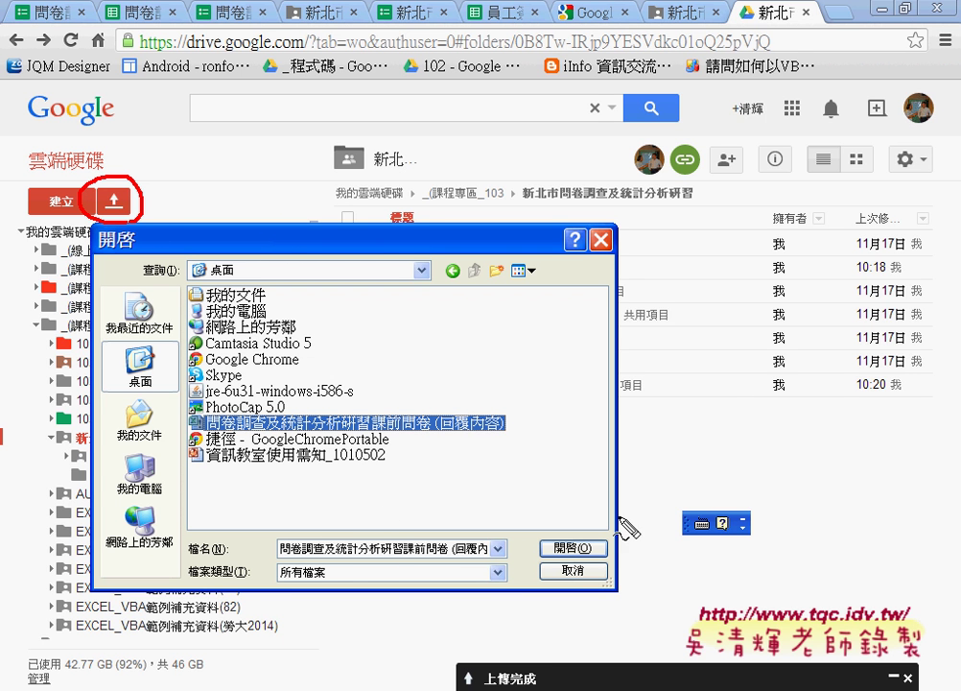
pyautogui.press('Escape')
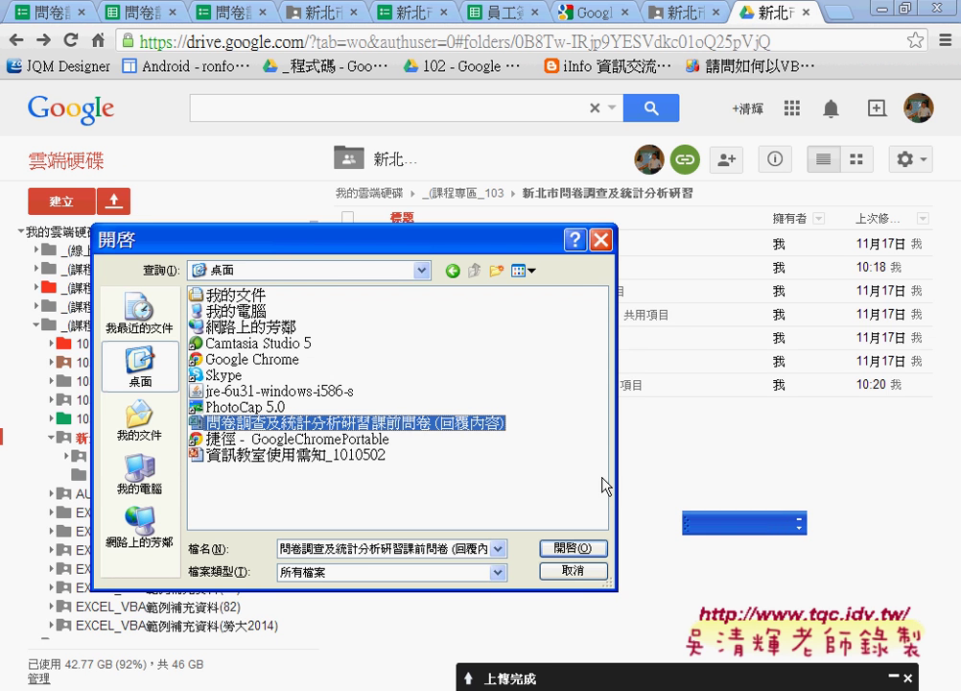
pyautogui.click(575, 573)
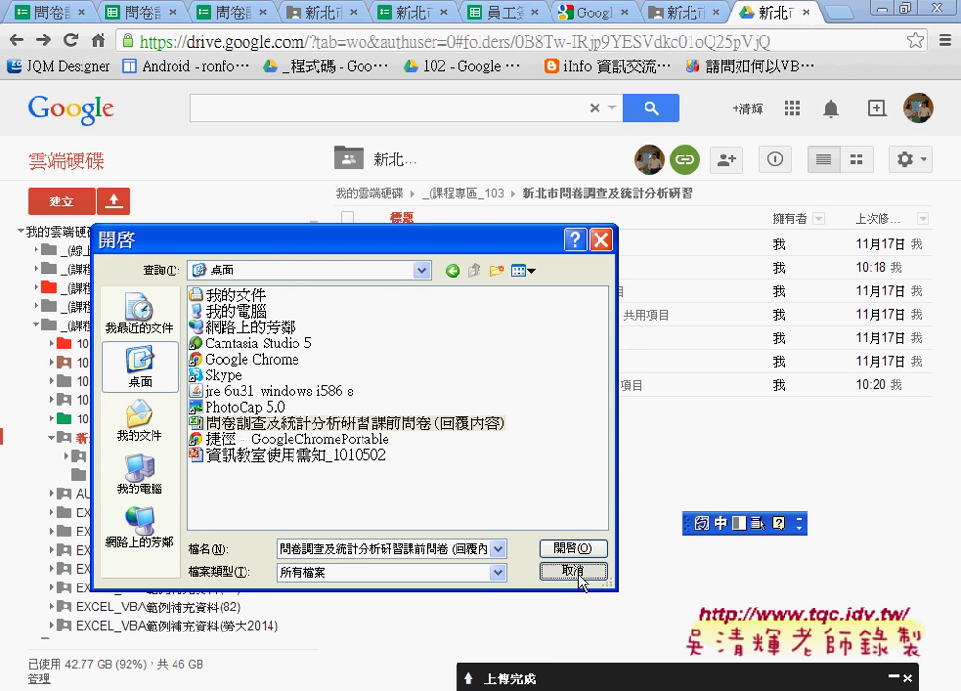
# - Restore Chrome and move PowerPoint and Downloads aside to expose the desktop icons
pyautogui.click(911, 14)
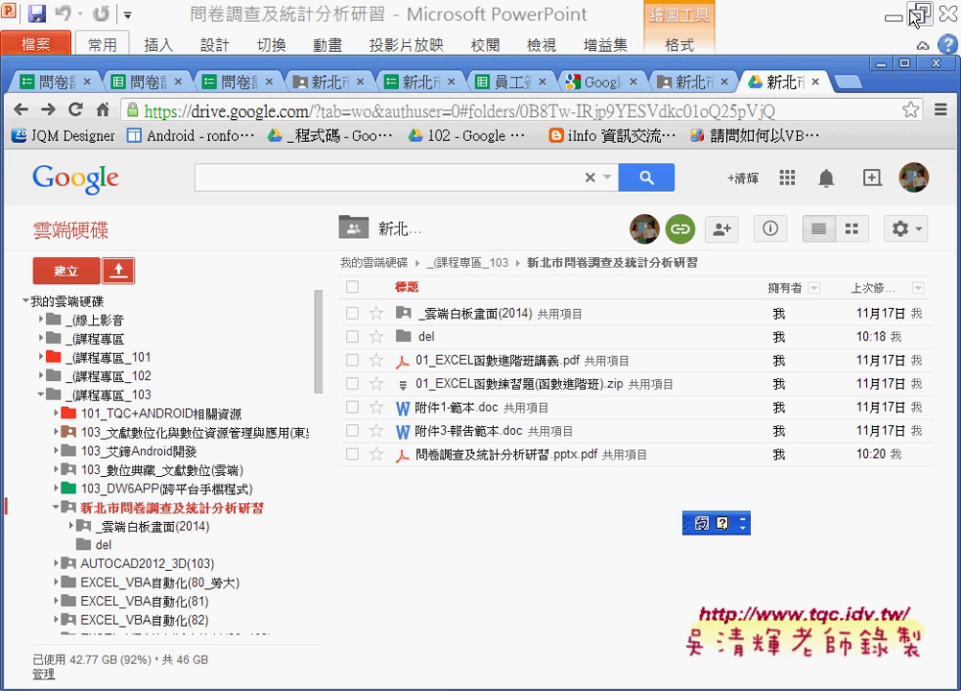
pyautogui.click(894, 14)
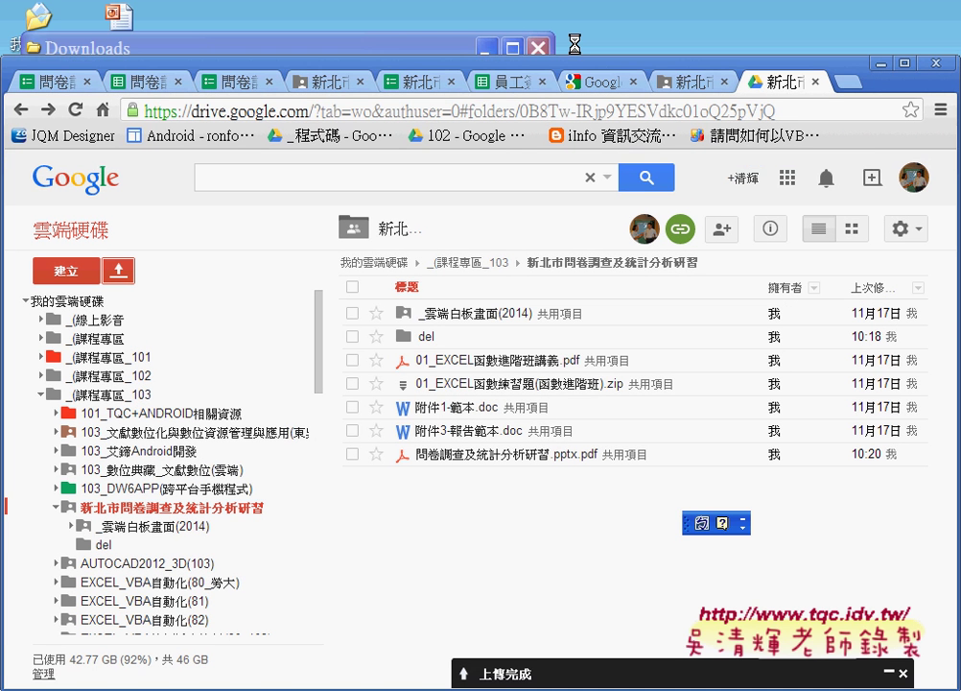
pyautogui.click(487, 50)
pyautogui.moveTo(395, 44); pyautogui.dragTo(577, 40)
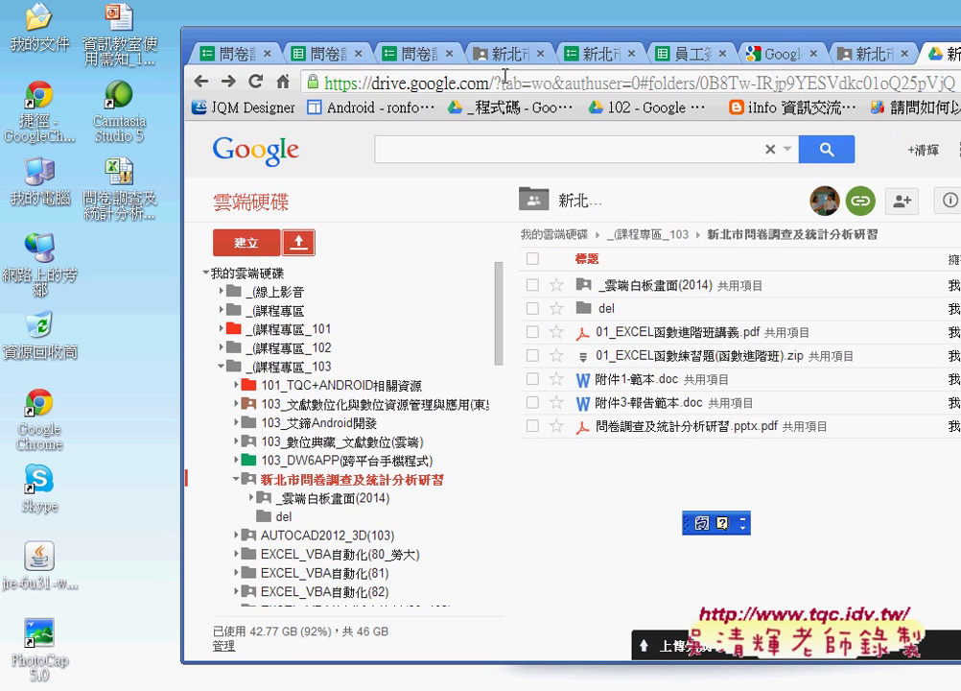
# - Drag the desktop .xlsm survey workbook into the Drive folder and confirm 上傳並共用
pyautogui.click(114, 181)
pyautogui.moveTo(112, 178)
pyautogui.mouseDown()
pyautogui.moveTo(697, 472)
pyautogui.moveTo(802, 437)
pyautogui.mouseUp()
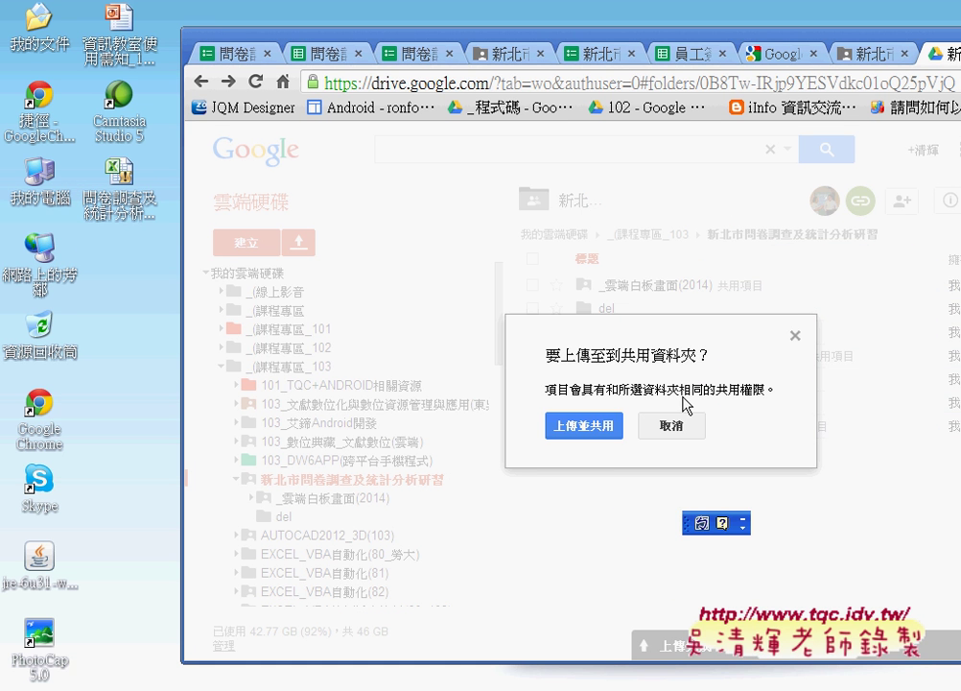
pyautogui.click(603, 428)
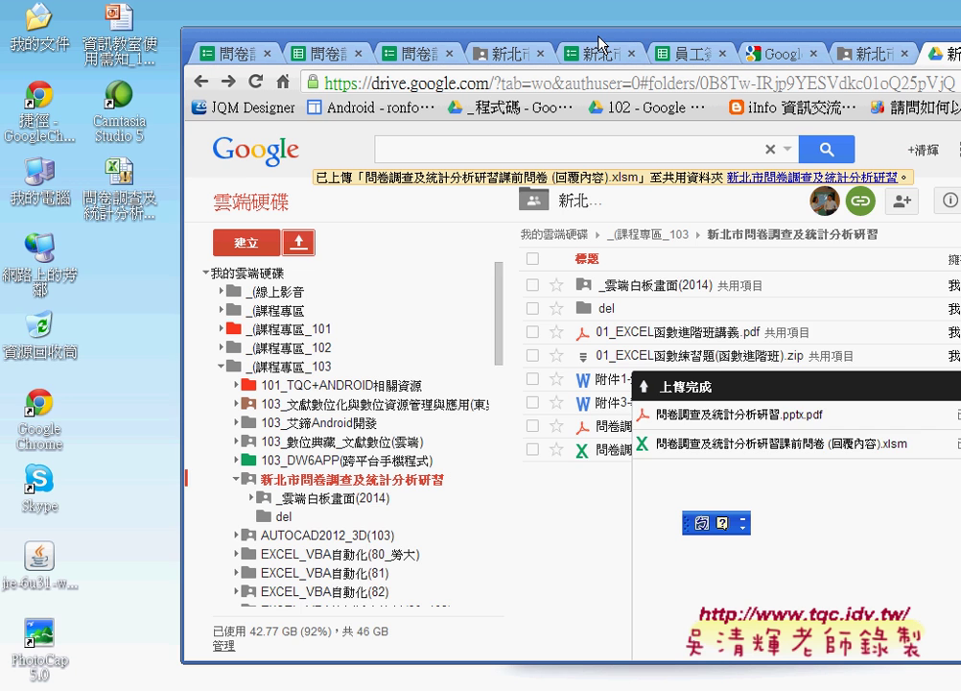
# - Close the upload-complete notice and circle the 共用項目 label on the new workbook
pyautogui.moveTo(600, 43); pyautogui.dragTo(408, 34)
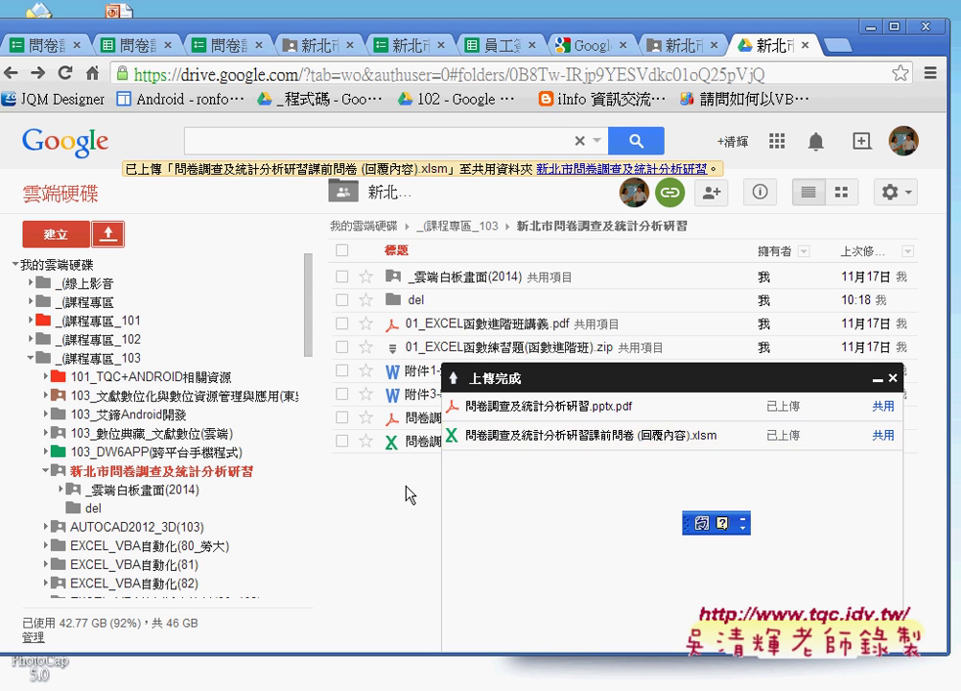
pyautogui.click(892, 378)
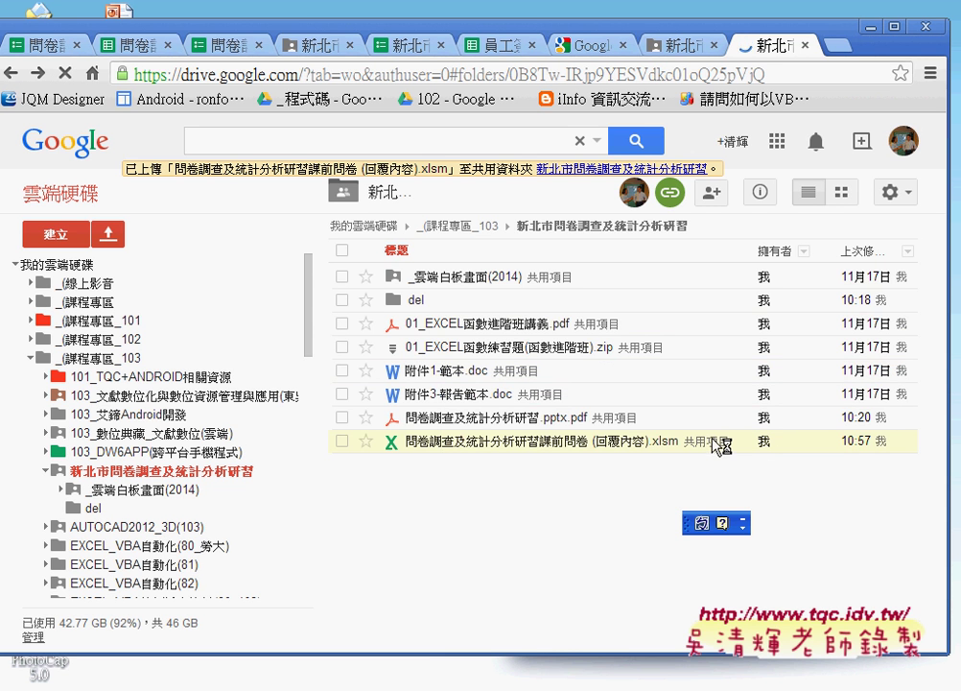
pyautogui.hotkey('ctrl', 'space')
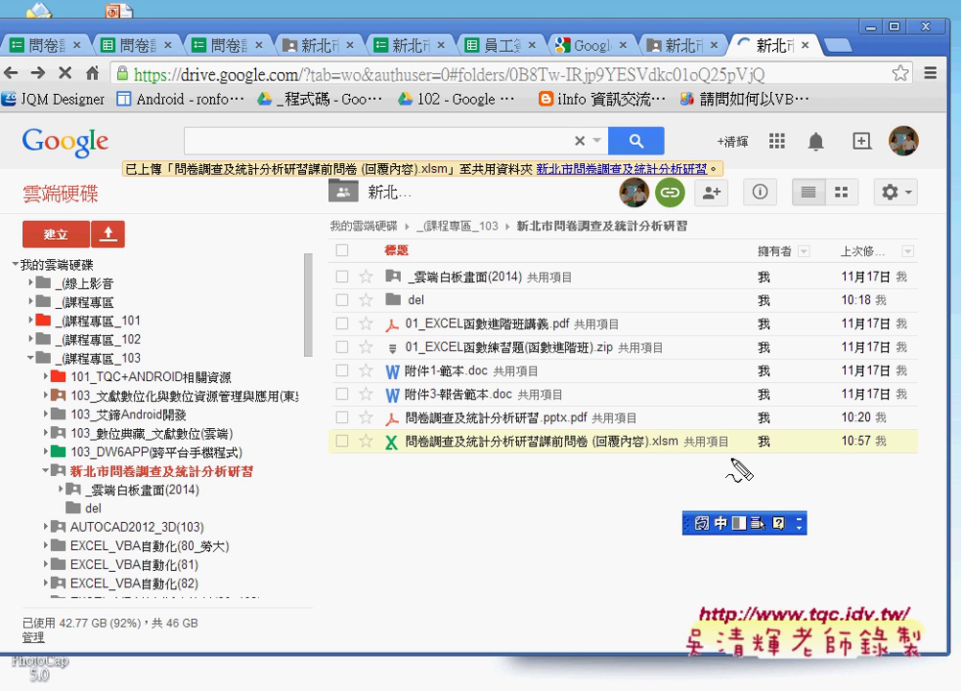
pyautogui.moveTo(735, 429); pyautogui.dragTo(735, 457)
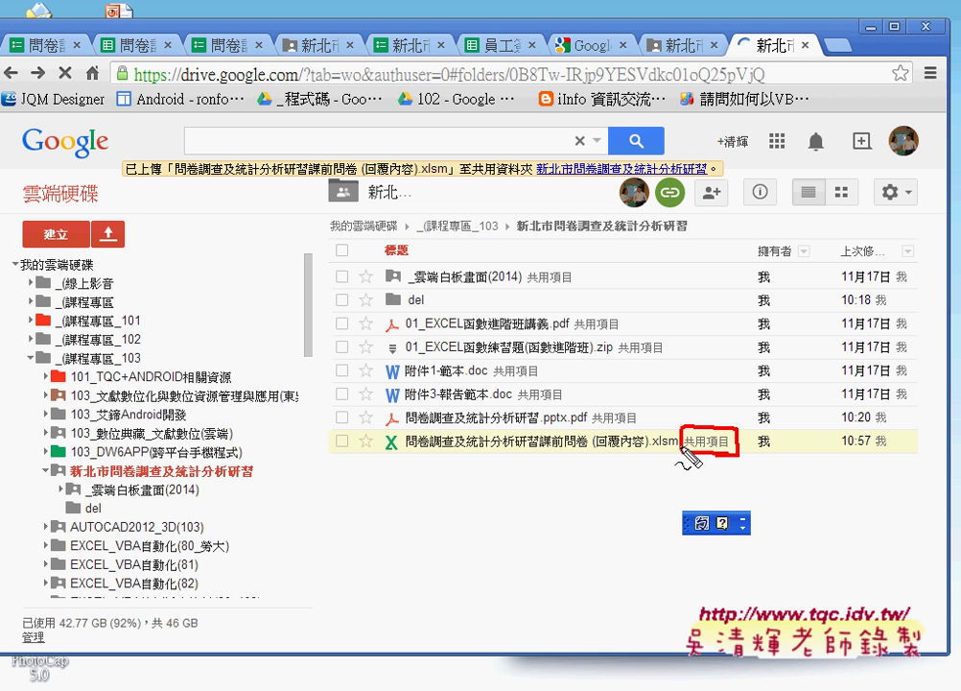
pyautogui.hotkey('ctrl', 'space')
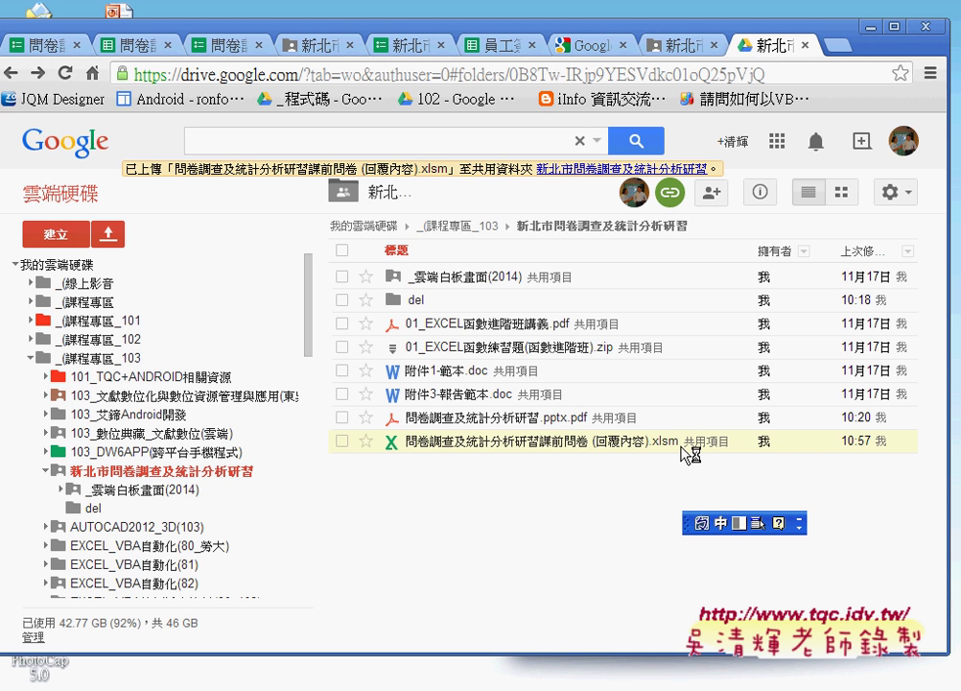
pyautogui.click(685, 45)
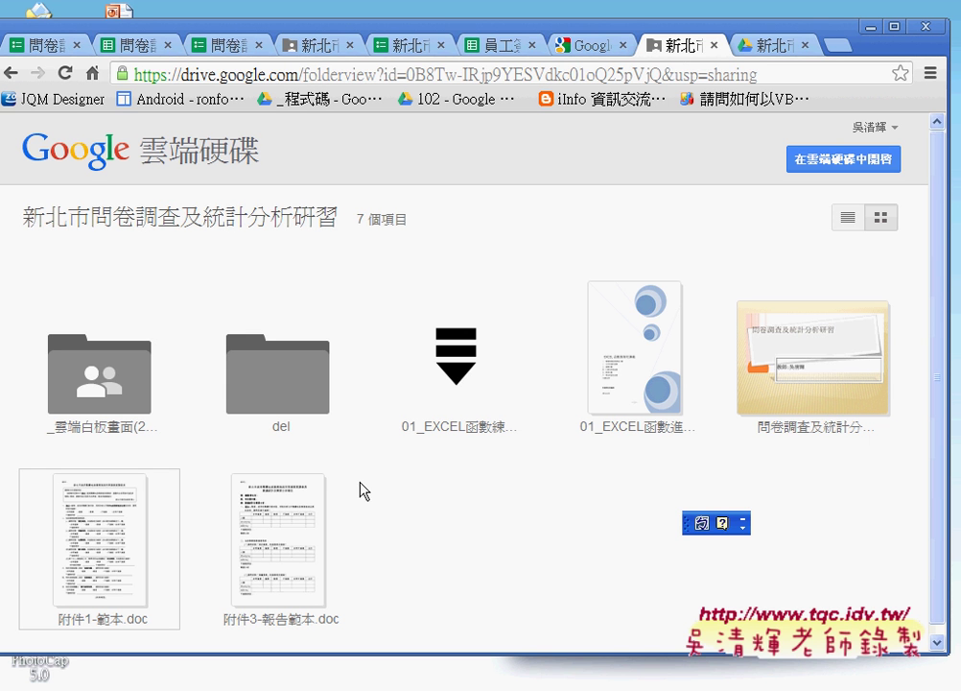
# - Reload the shared folder view to list 8 items and preview the new .xlsm workbook
pyautogui.click(69, 80)
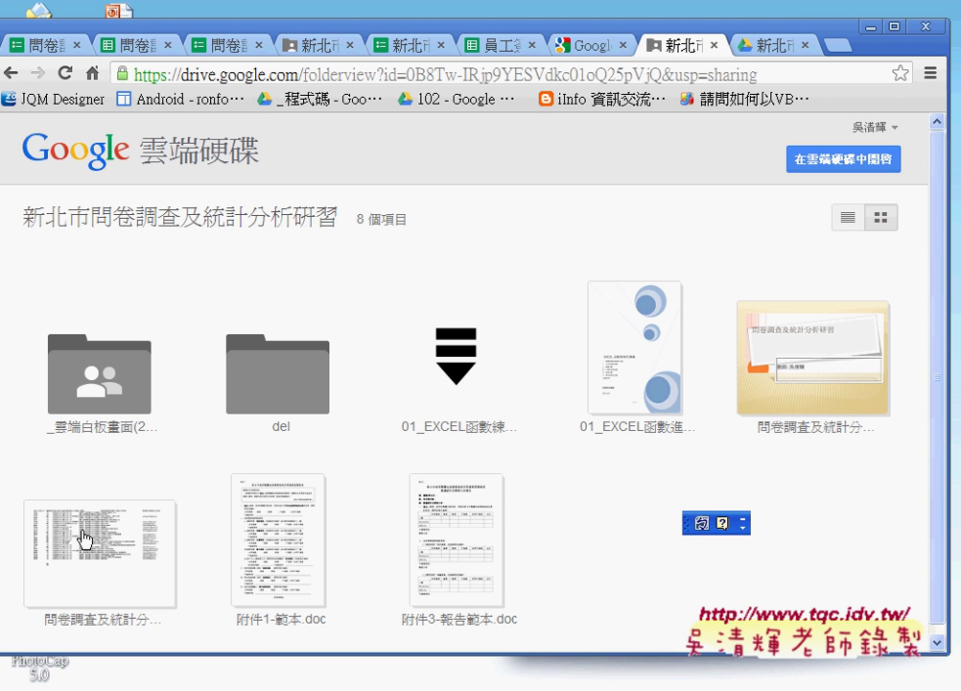
pyautogui.click(84, 542)
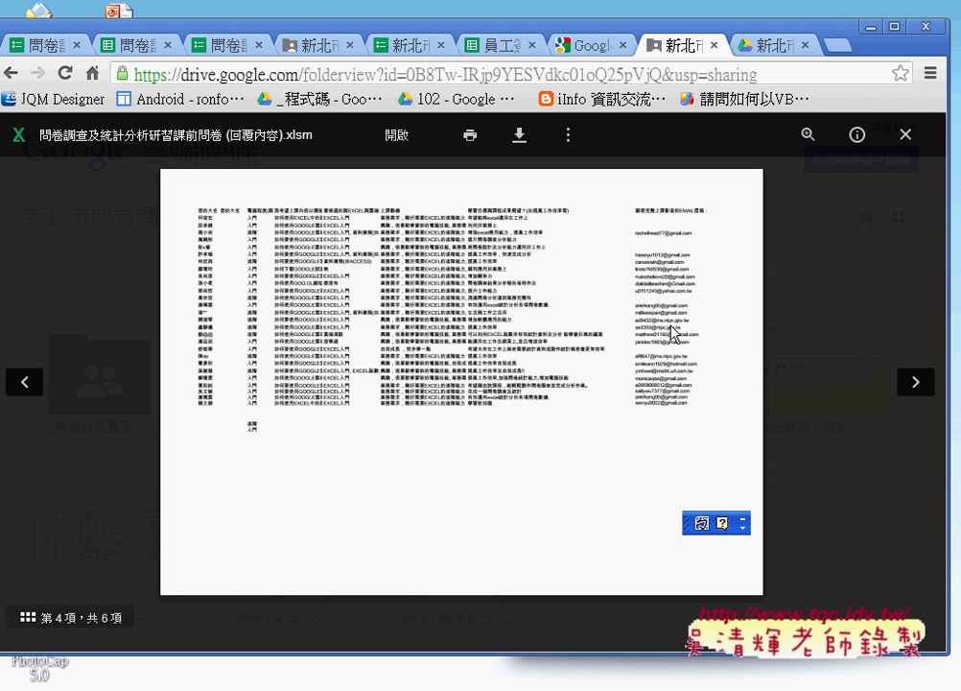
# - Download the workbook, then circle the level entries and the name column
pyautogui.click(519, 142)
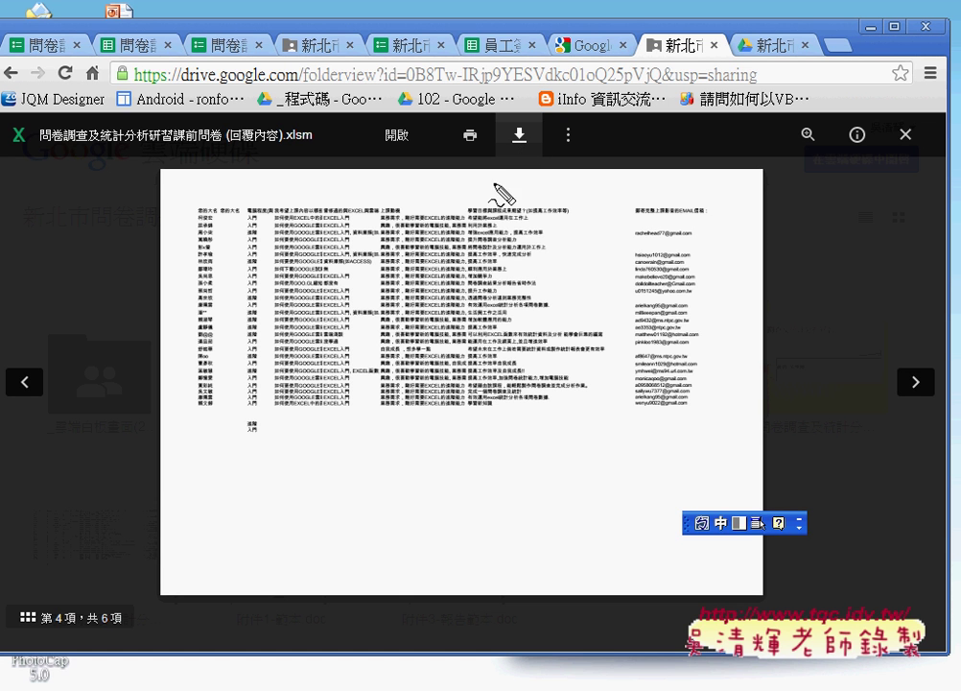
pyautogui.moveTo(324, 423)
pyautogui.mouseDown()
pyautogui.moveTo(325, 444)
pyautogui.moveTo(326, 424)
pyautogui.mouseUp()
pyautogui.moveTo(236, 219)
pyautogui.mouseDown()
pyautogui.moveTo(219, 218)
pyautogui.moveTo(246, 218)
pyautogui.mouseUp()
pyautogui.moveTo(225, 414)
pyautogui.mouseDown()
pyautogui.moveTo(222, 223)
pyautogui.moveTo(228, 416)
pyautogui.mouseUp()
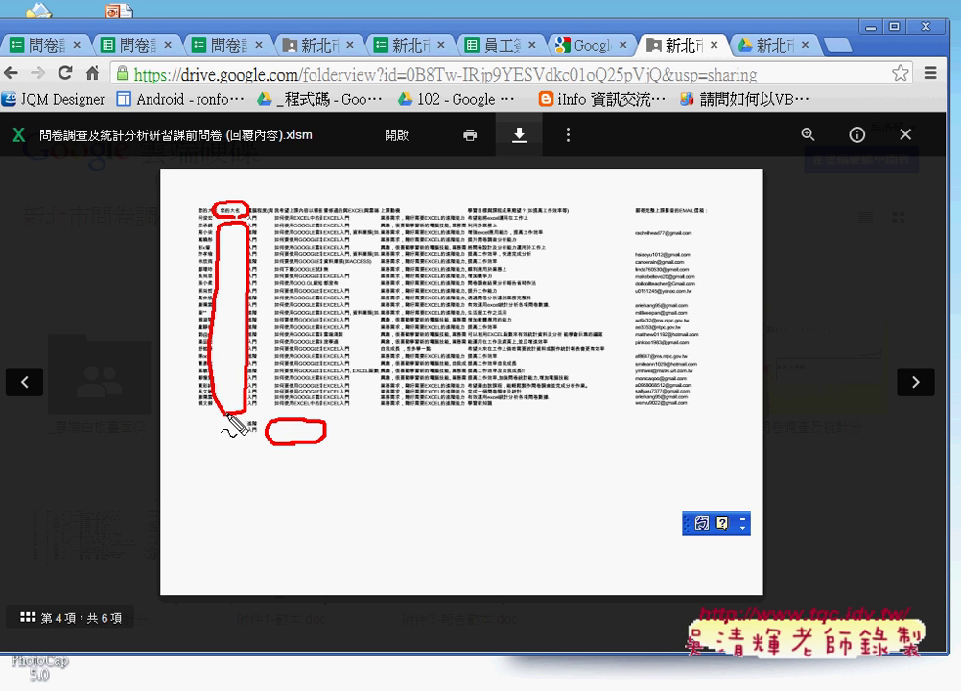
# - Outline the e-mail column, draw a box below it and an arrow to that box
pyautogui.moveTo(692, 413)
pyautogui.mouseDown()
pyautogui.moveTo(611, 233)
pyautogui.moveTo(687, 415)
pyautogui.mouseUp()
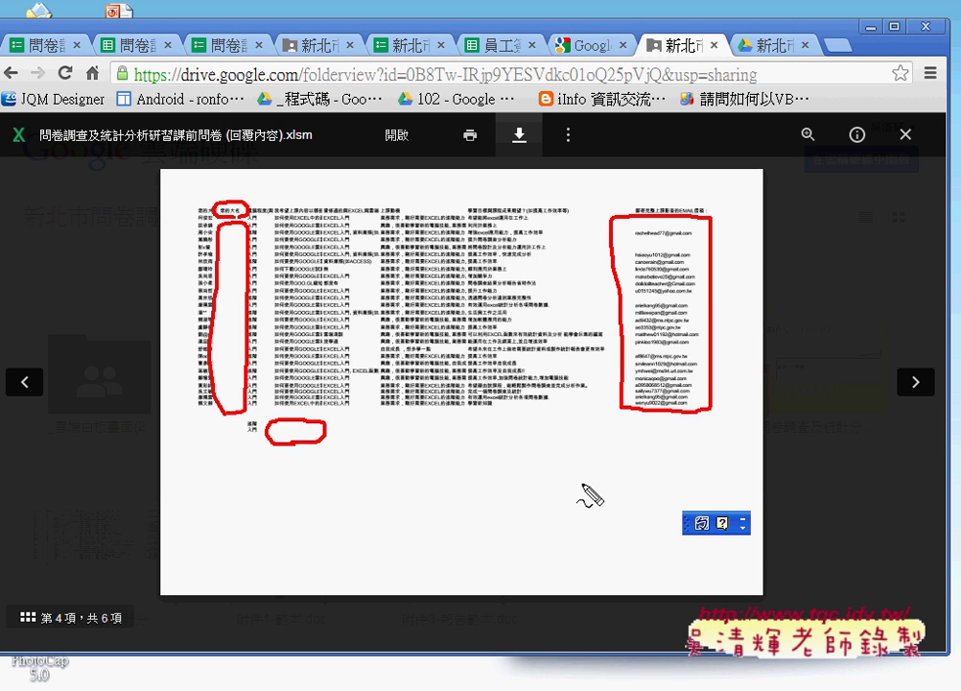
pyautogui.moveTo(615, 459)
pyautogui.mouseDown()
pyautogui.moveTo(703, 425)
pyautogui.moveTo(619, 467)
pyautogui.mouseUp()
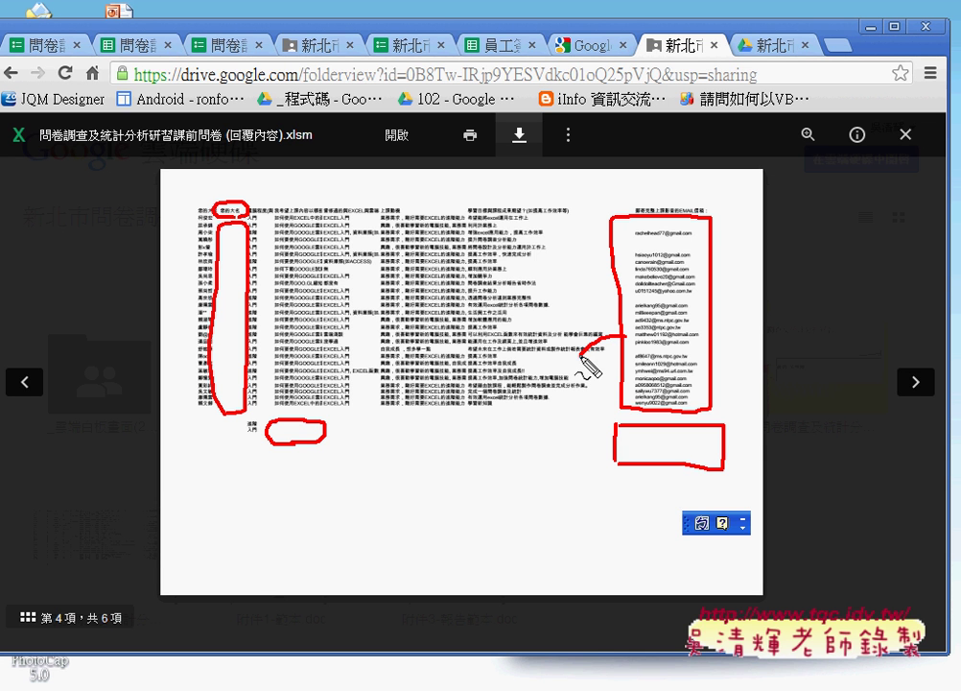
pyautogui.moveTo(618, 334)
pyautogui.mouseDown()
pyautogui.moveTo(612, 445)
pyautogui.moveTo(592, 455)
pyautogui.mouseUp()
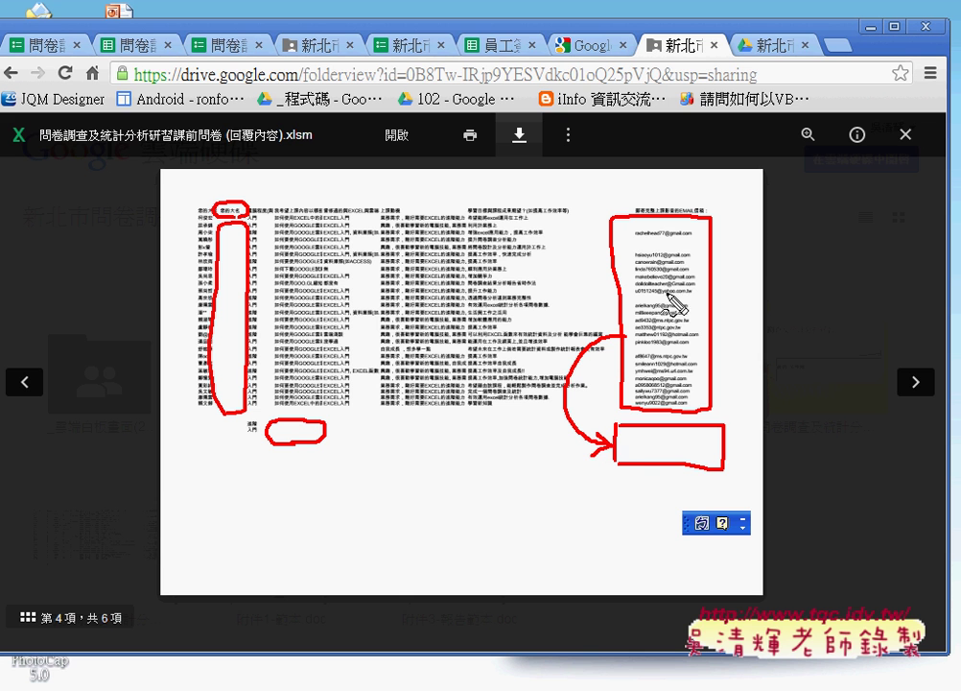